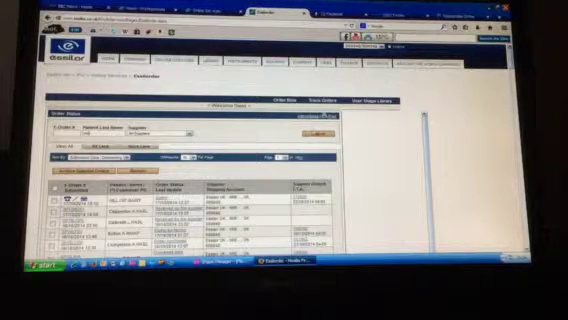
Step: Narrow the Order Status table to the matching previously placed lens orders
{"action": "left_click", "coordinate": [318, 133]}
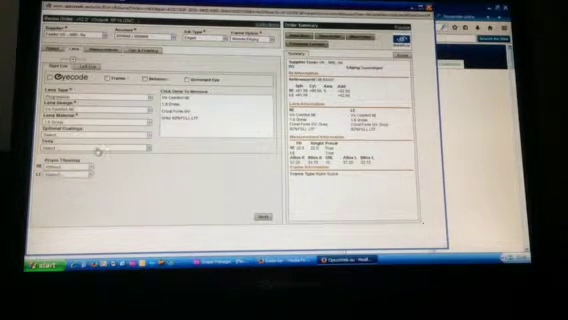
Step: Show the new order's measurements: pupil distances, fitting heights and frame dimensions
{"action": "left_click", "coordinate": [103, 47]}
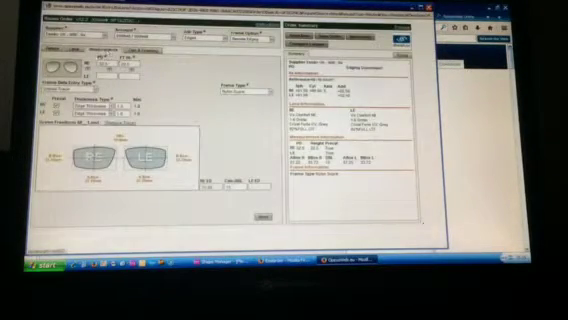